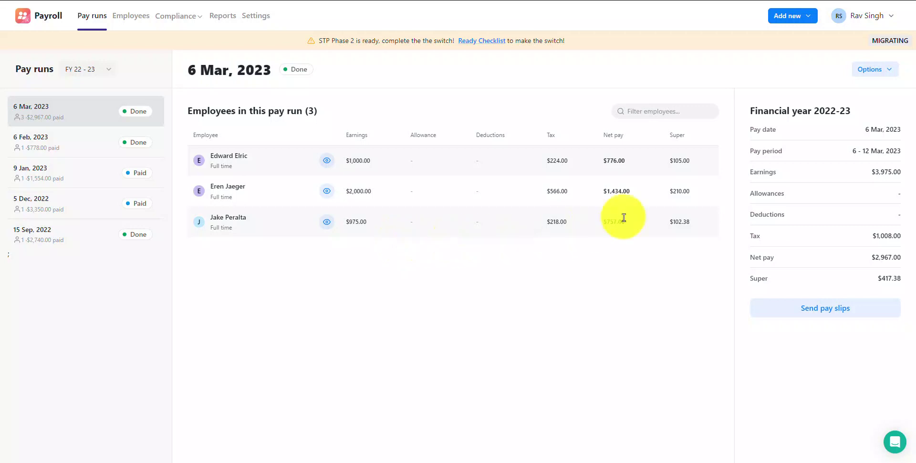
# Step: Revert the completed 6 Mar 2023 pay run to Draft from the Options menu and confirm
pyautogui.click(862, 71)
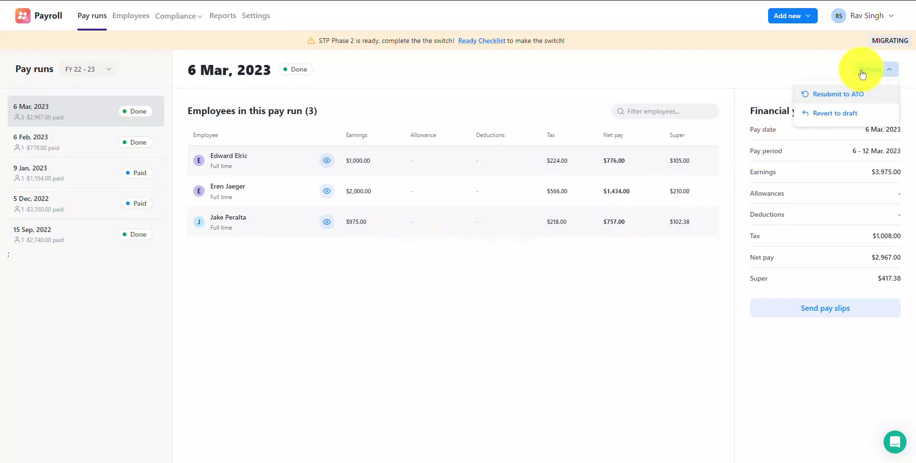
pyautogui.click(854, 114)
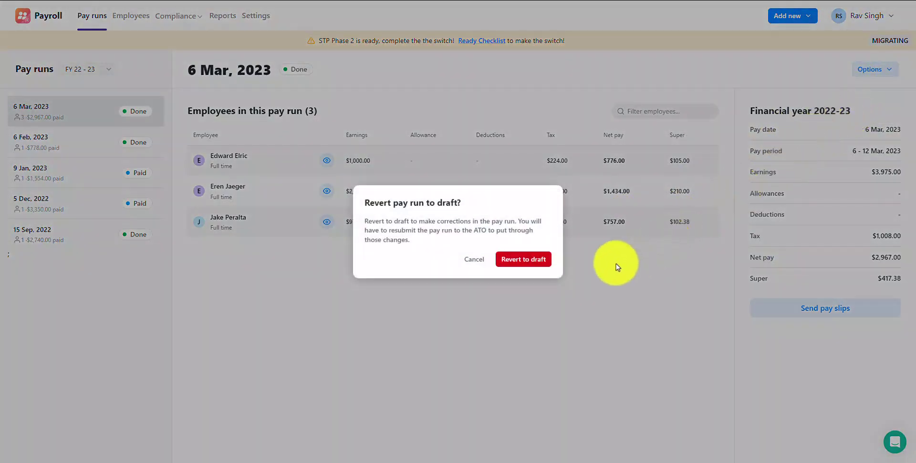
pyautogui.click(528, 263)
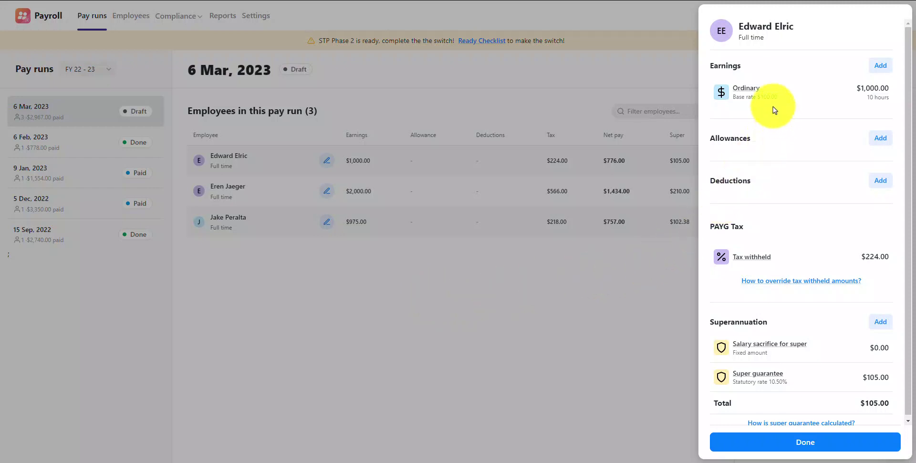
# Step: Change Edward Elric's Ordinary earnings rate from 100.00 to 50.00 and save it
pyautogui.click(749, 92)
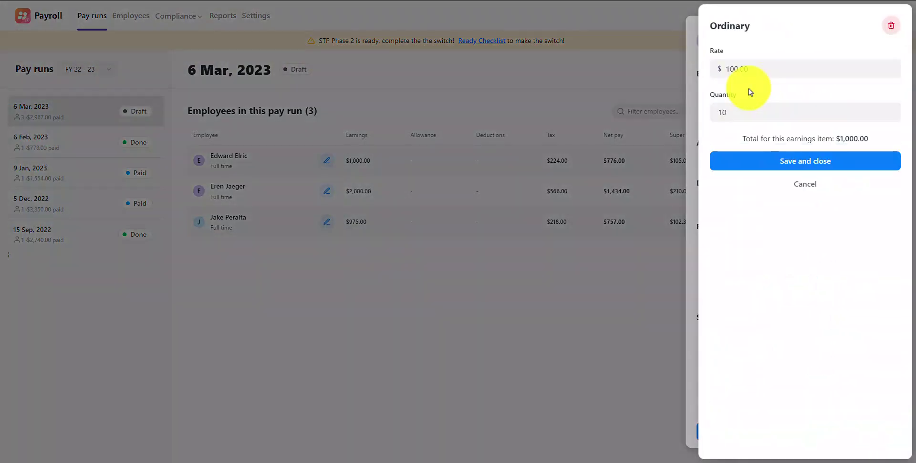
pyautogui.click(751, 71)
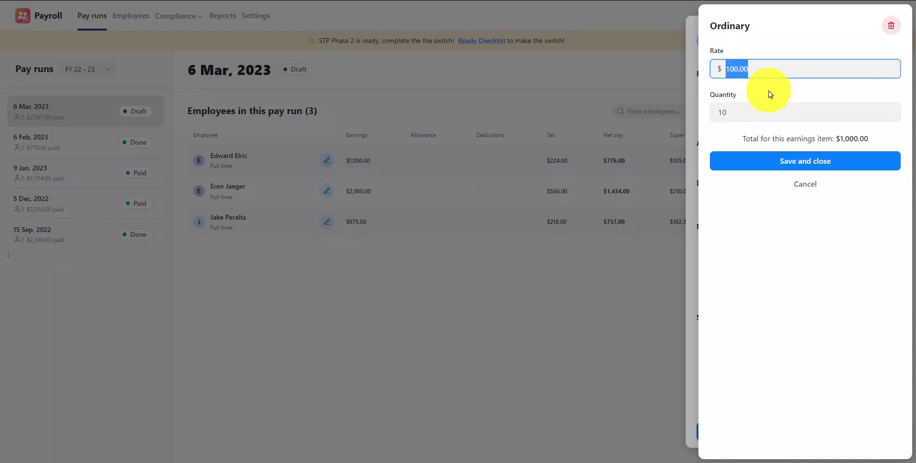
pyautogui.write('50.00')
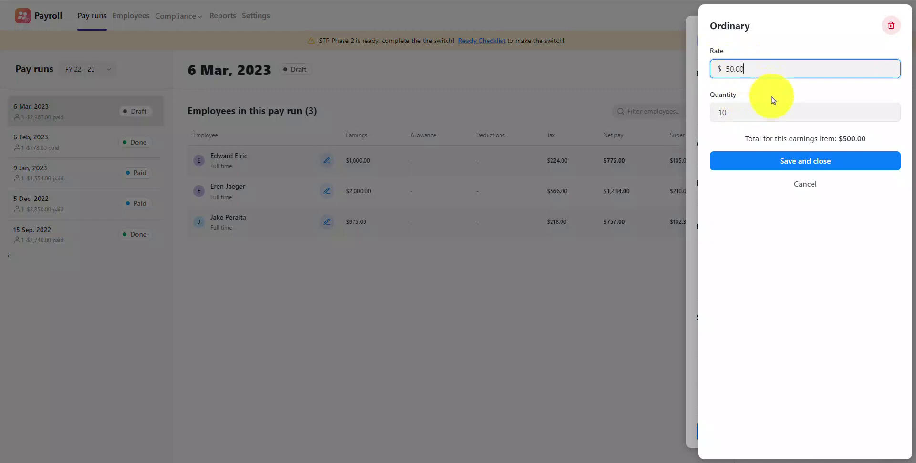
pyautogui.click(788, 159)
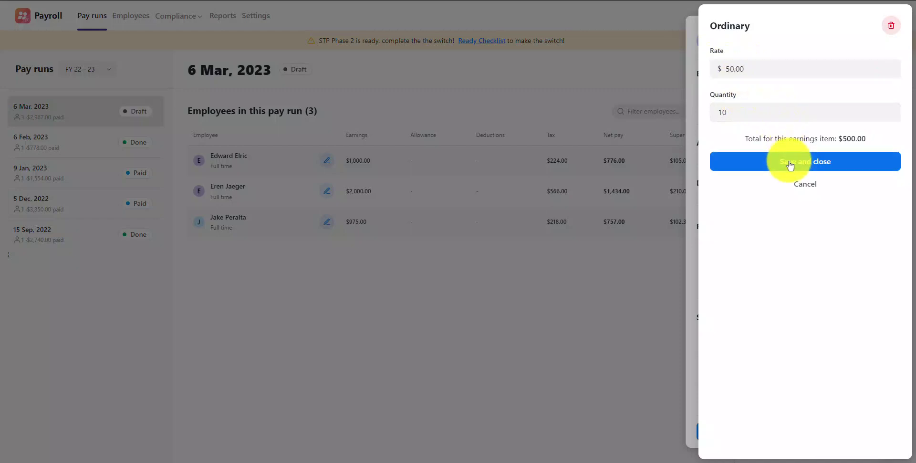
pyautogui.click(763, 167)
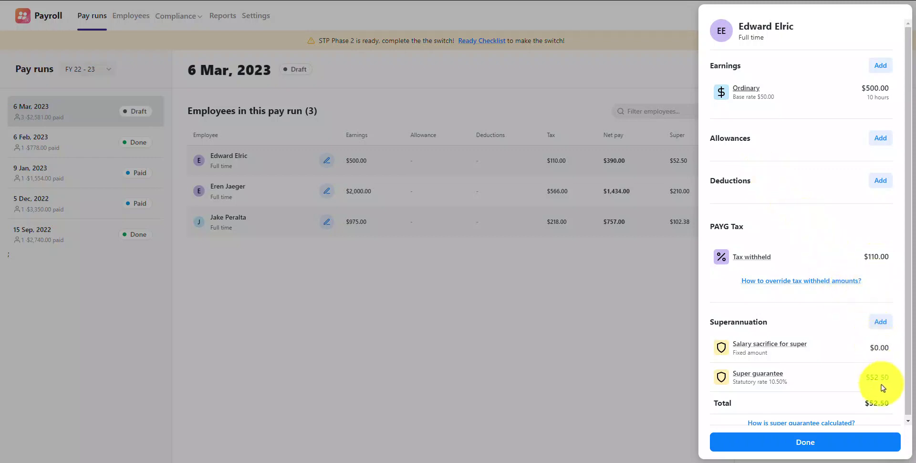
# Step: Finish with Edward's pay details and bring up Jake Peralta's for editing
pyautogui.click(853, 445)
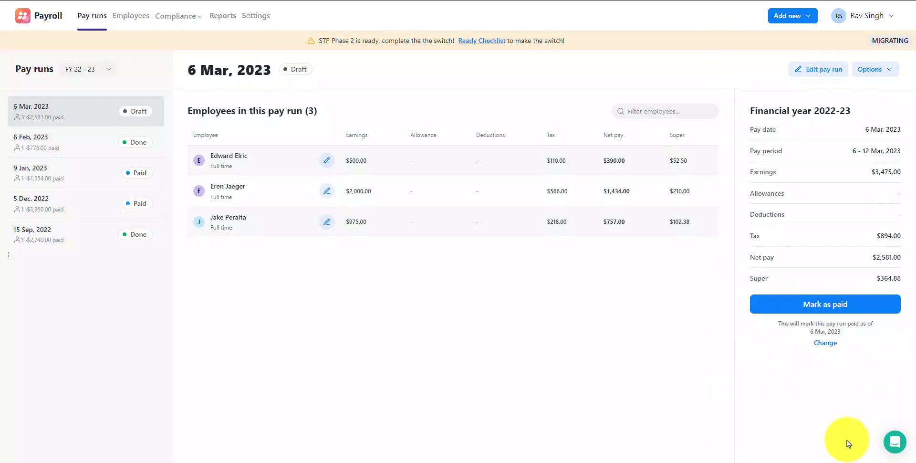
pyautogui.click(326, 223)
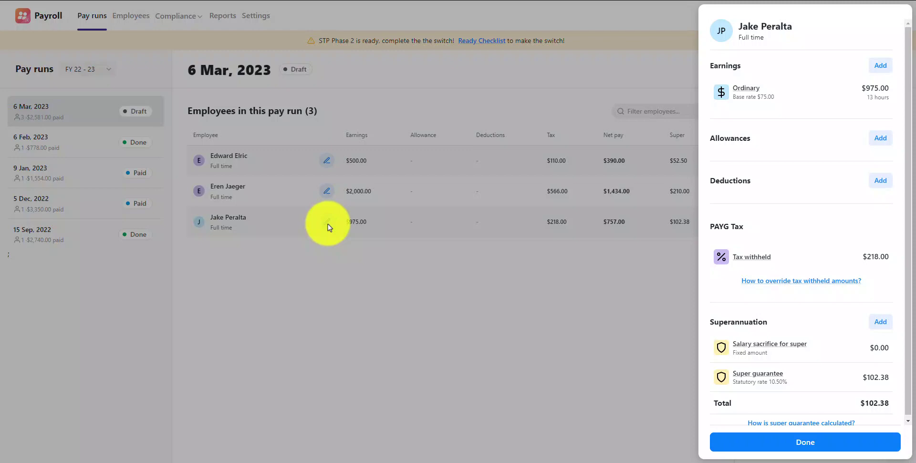
# Step: Add an Annual leave earnings line to Jake's pay: rate 100.00, quantity 7 hours
pyautogui.click(882, 69)
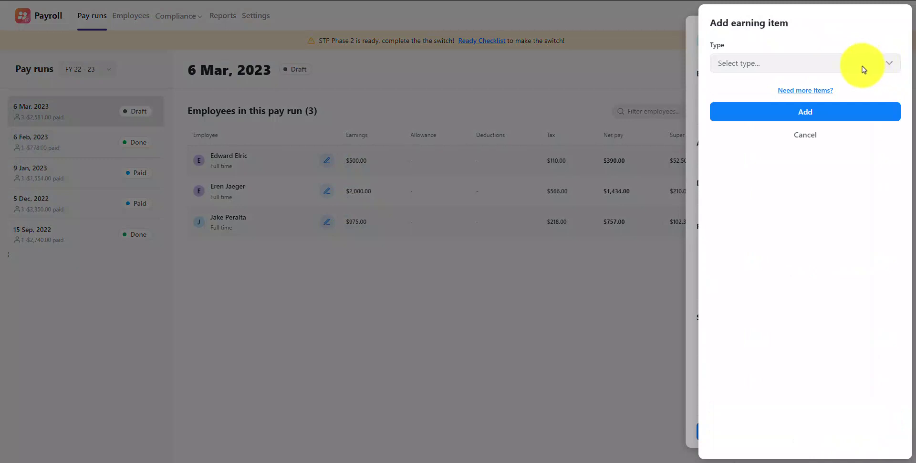
pyautogui.click(863, 69)
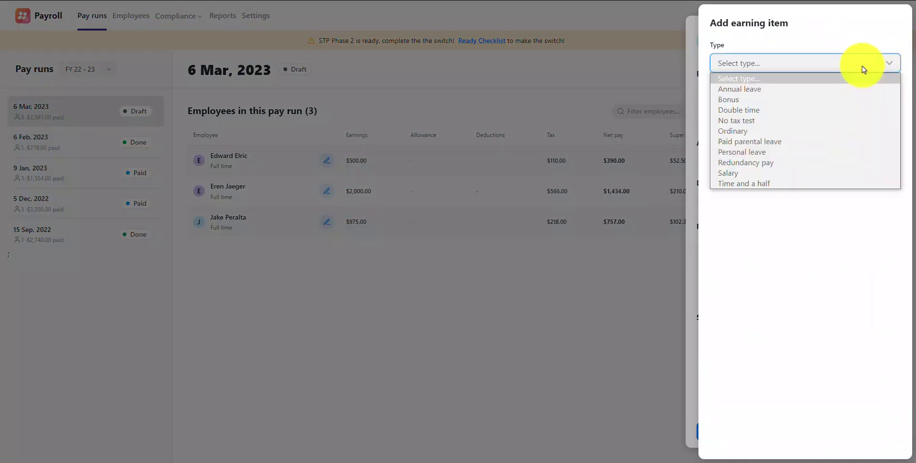
pyautogui.click(768, 89)
pyautogui.click(751, 129)
pyautogui.write('1')
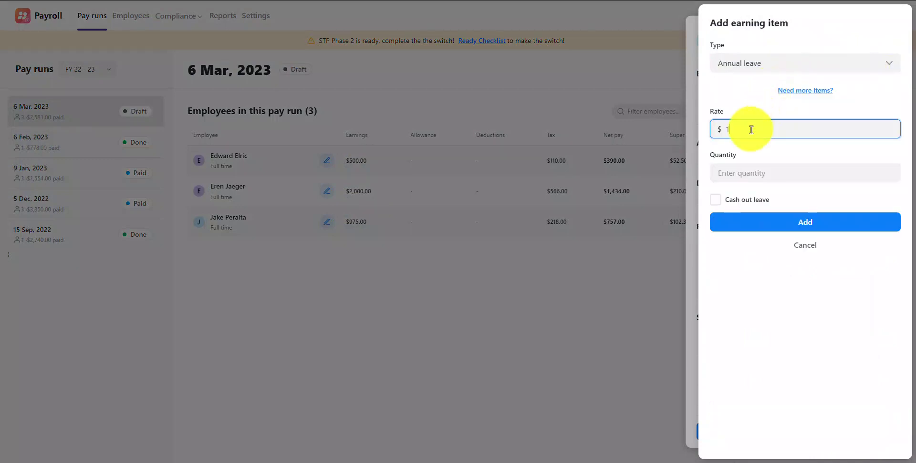
pyautogui.write('00.00')
pyautogui.press('Tab')
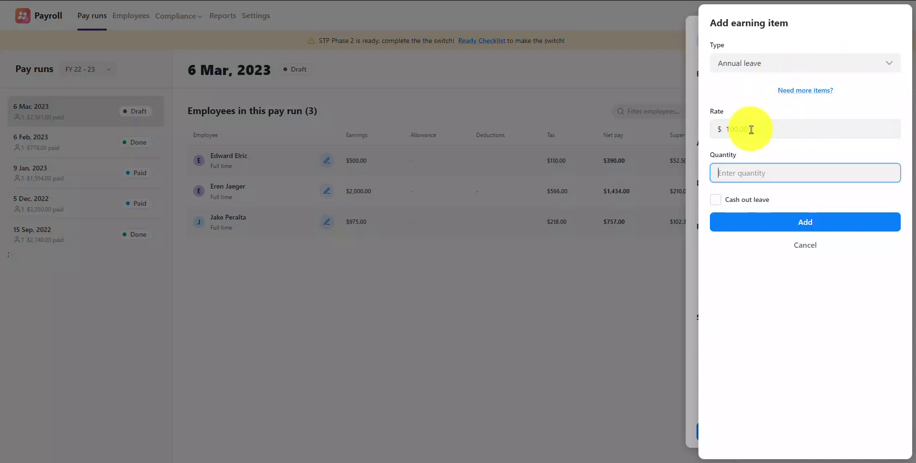
pyautogui.write('7')
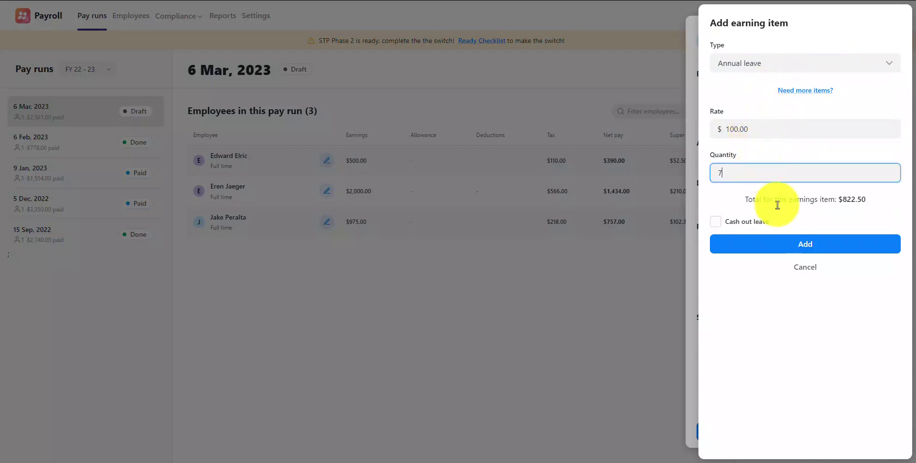
pyautogui.click(853, 248)
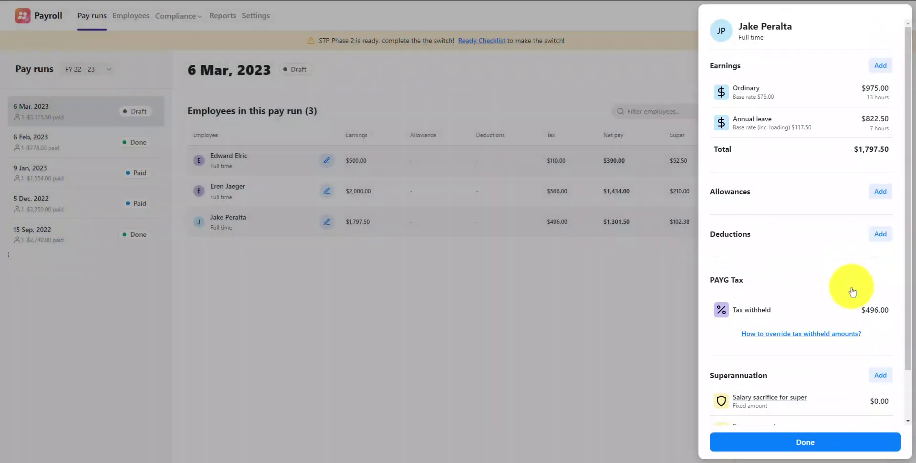
pyautogui.scroll(-2, 852, 291)
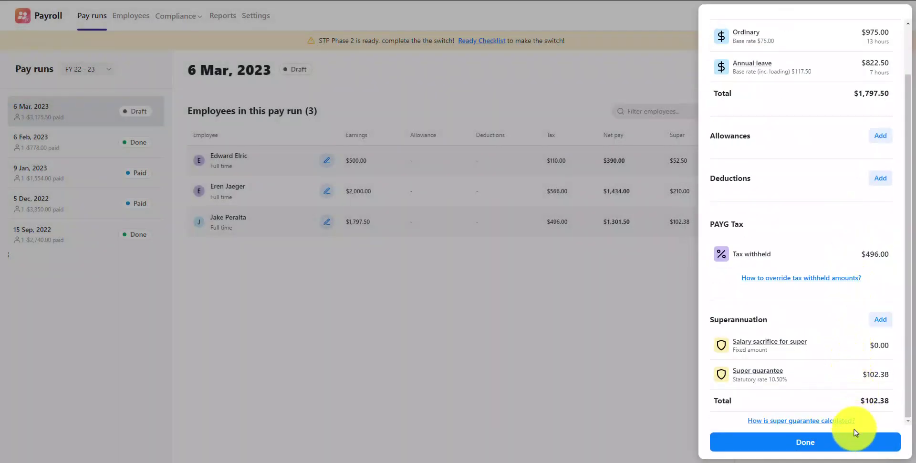
pyautogui.click(854, 442)
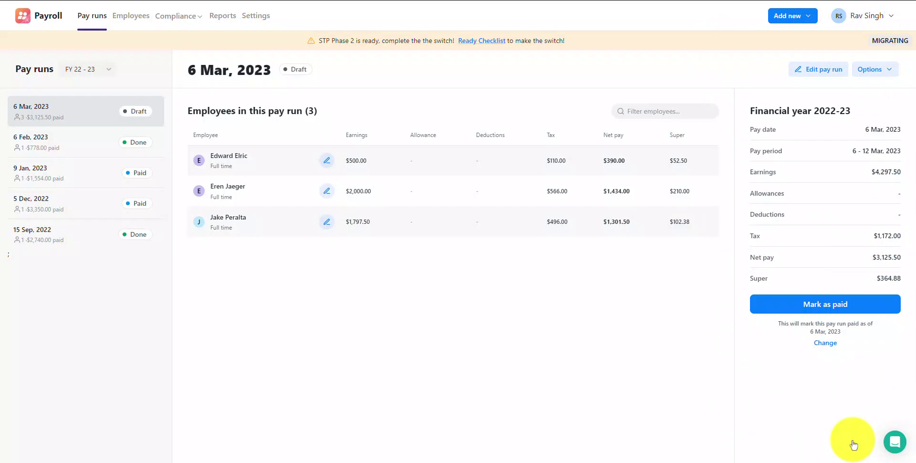
# Step: Mark the corrected pay run, now $3,125.50 net pay, as paid
pyautogui.click(873, 313)
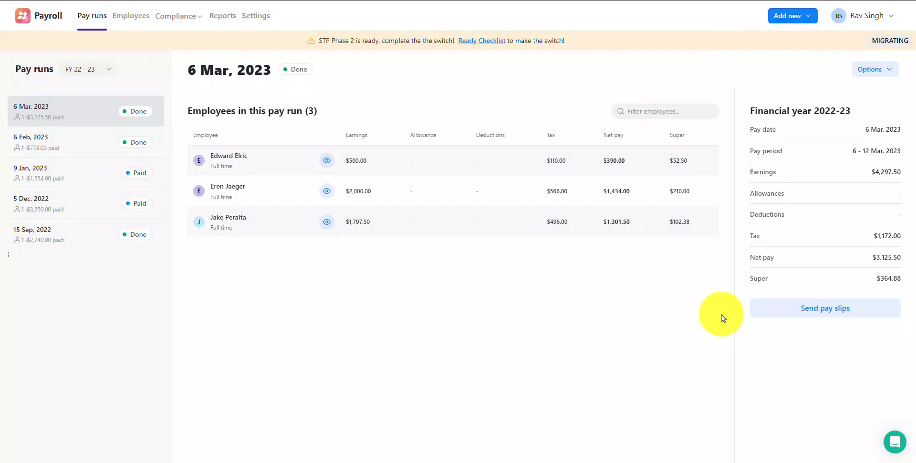
# Step: Resubmit the pay run to the ATO as an adjustment, entering the declarant's name and accepting the declaration
pyautogui.click(884, 74)
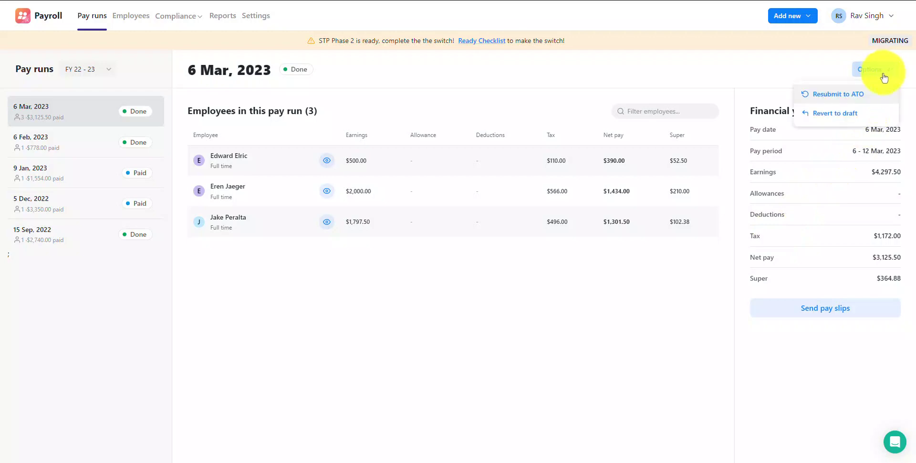
pyautogui.click(874, 97)
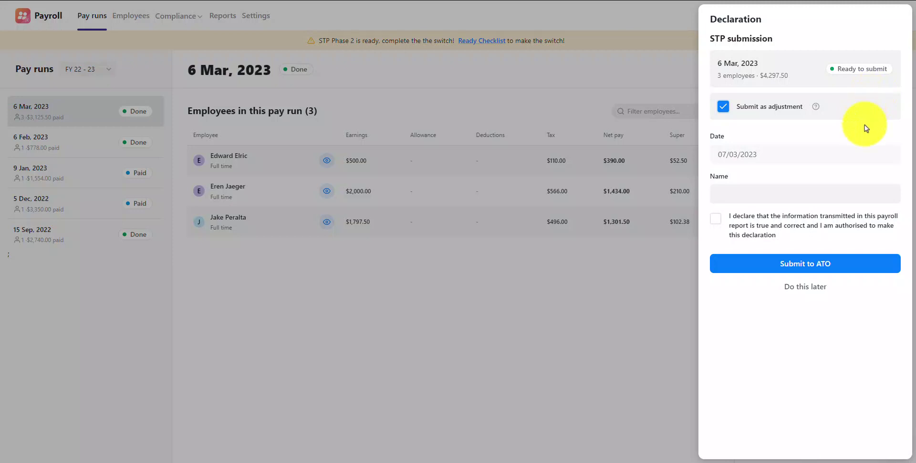
pyautogui.moveTo(817, 108)
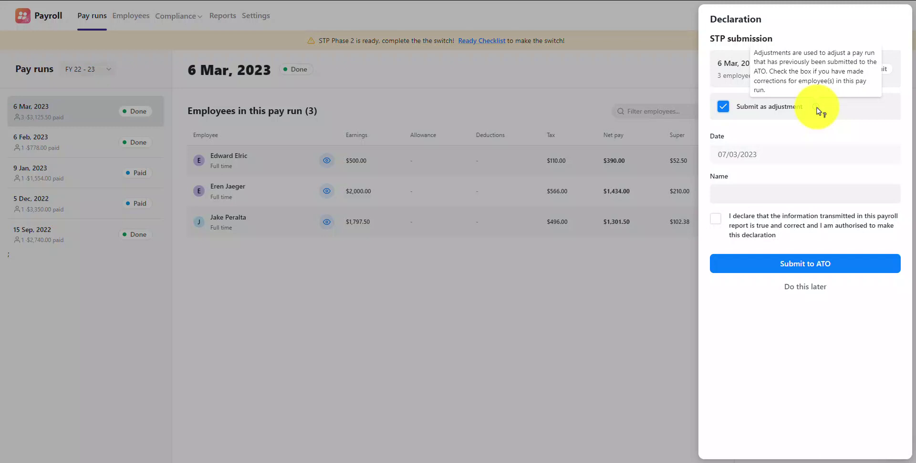
pyautogui.click(819, 194)
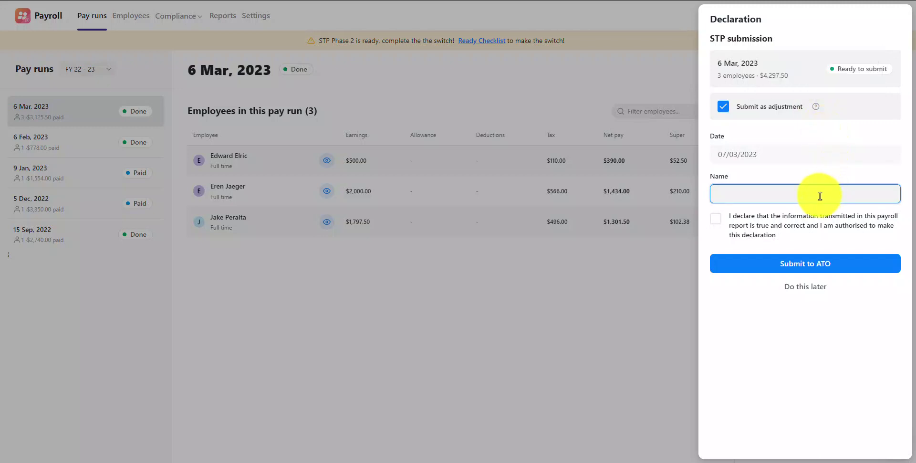
pyautogui.write('John Smith')
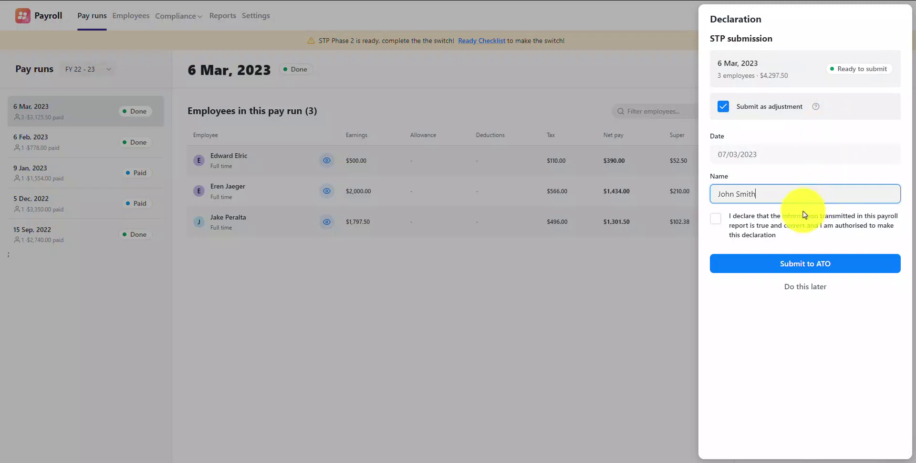
pyautogui.click(715, 220)
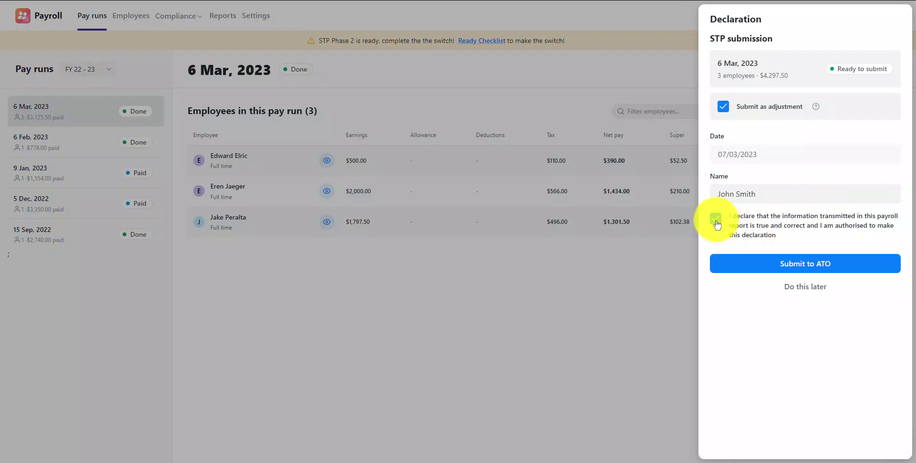
pyautogui.click(750, 263)
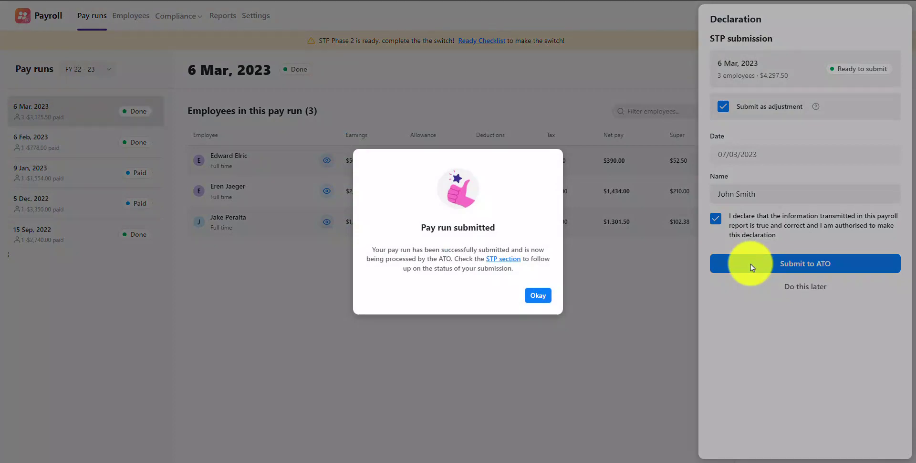
# Step: Dismiss the Pay run submitted confirmation and switch to the Employees section
pyautogui.click(539, 295)
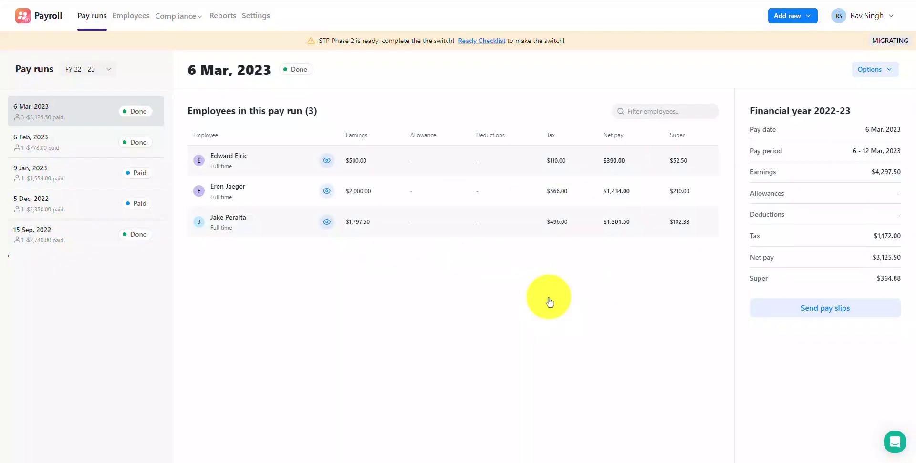
pyautogui.click(137, 19)
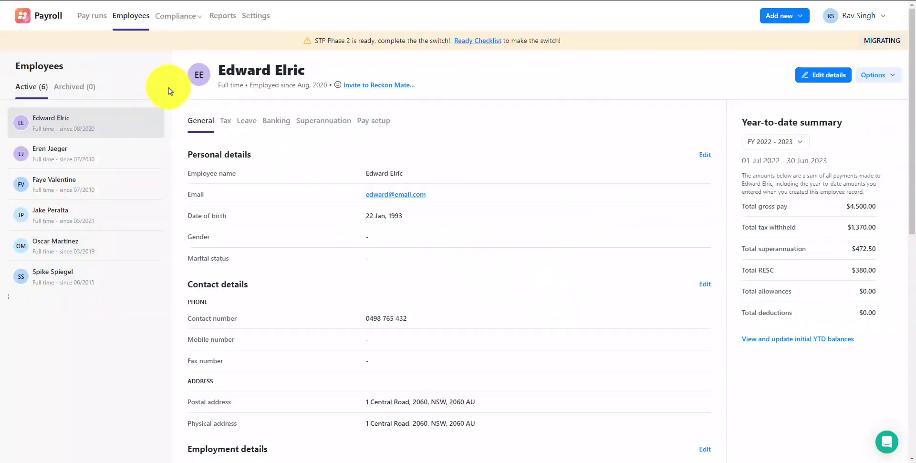